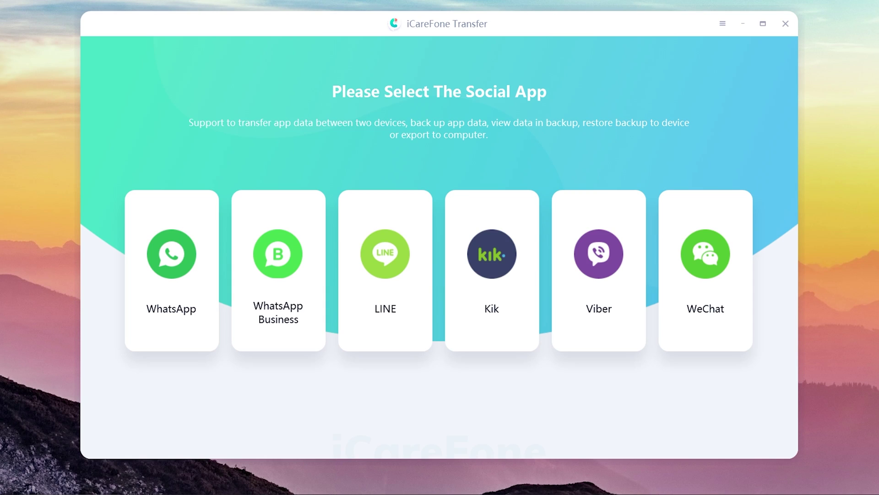
# Choose WhatsApp, open Backup, and start downloading the Google Drive backup to the computer.
pyautogui.click(179, 259)
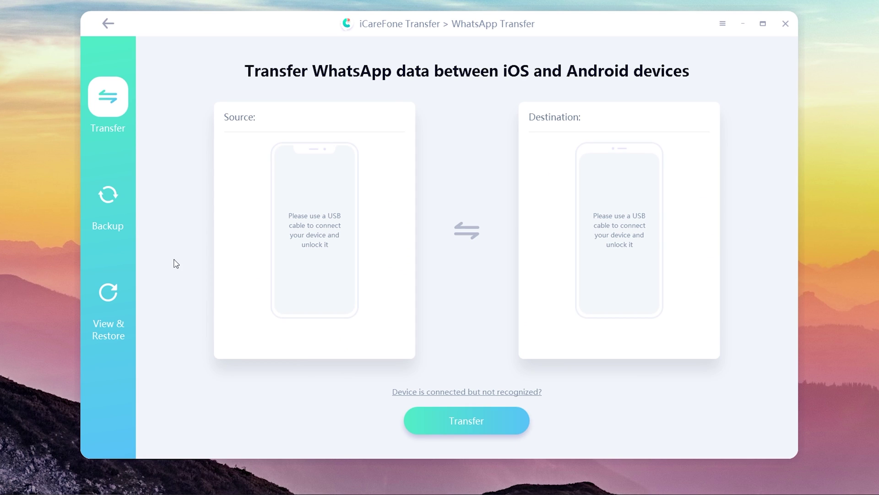
pyautogui.click(118, 196)
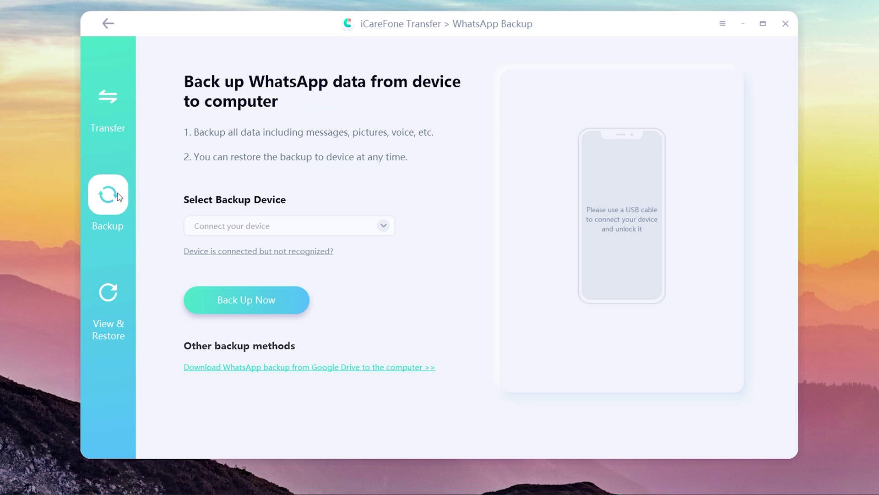
pyautogui.click(329, 375)
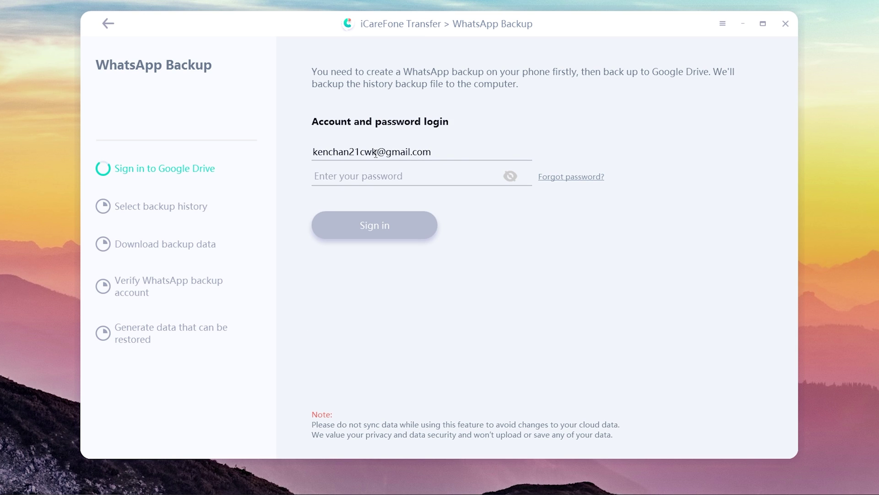
# Confirm the Google account email and sign in to Google Drive with the password.
pyautogui.click(433, 153)
pyautogui.write('*')
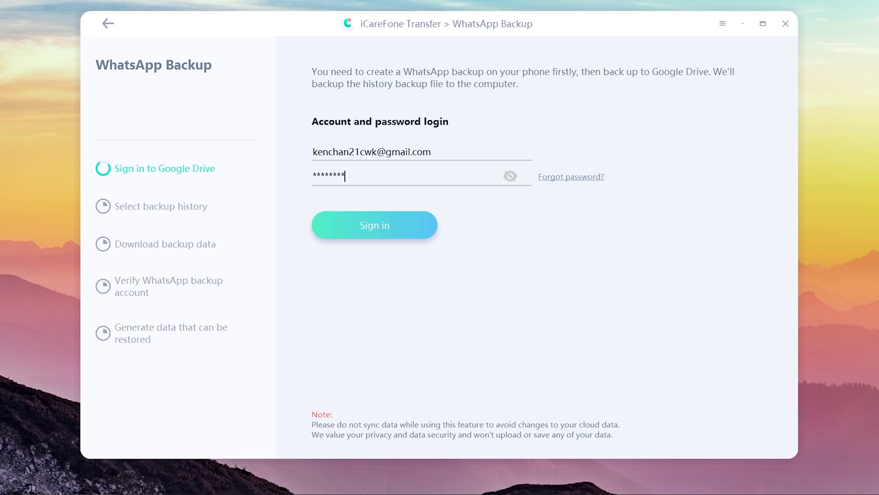
pyautogui.write('**')
pyautogui.click(411, 222)
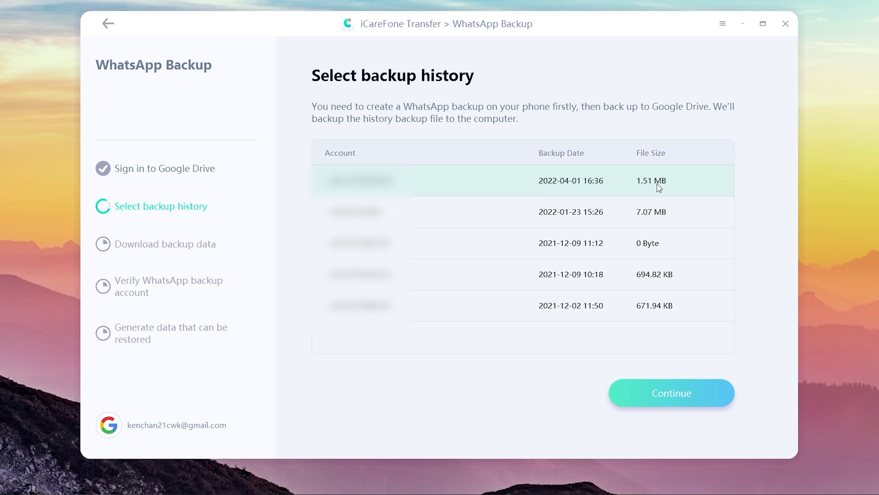
pyautogui.click(696, 392)
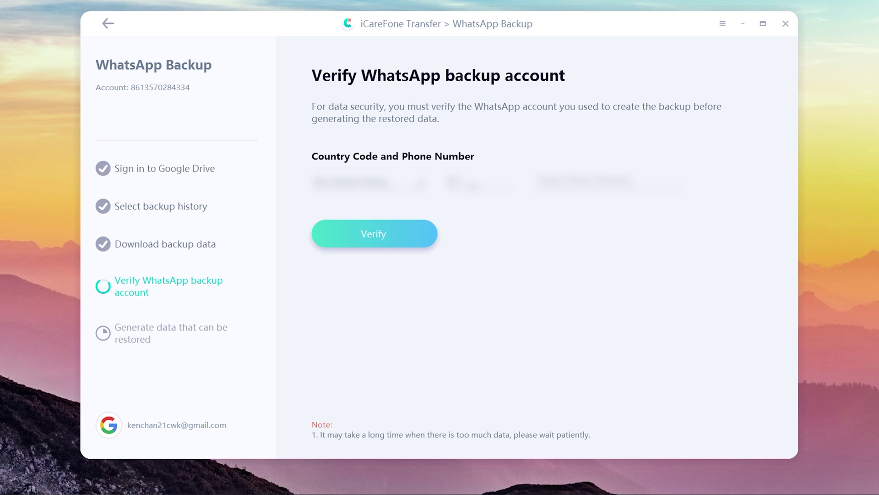
# Request an SMS code for the backup's phone number and submit the 6-digit code.
pyautogui.click(396, 234)
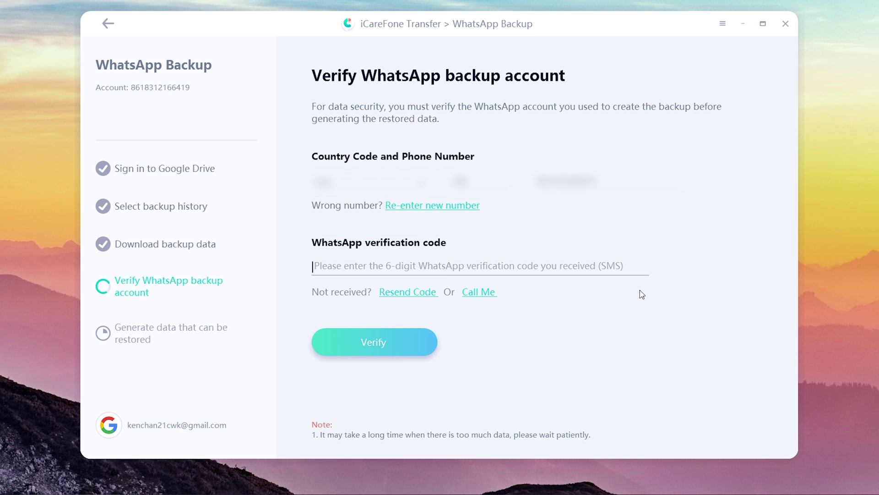
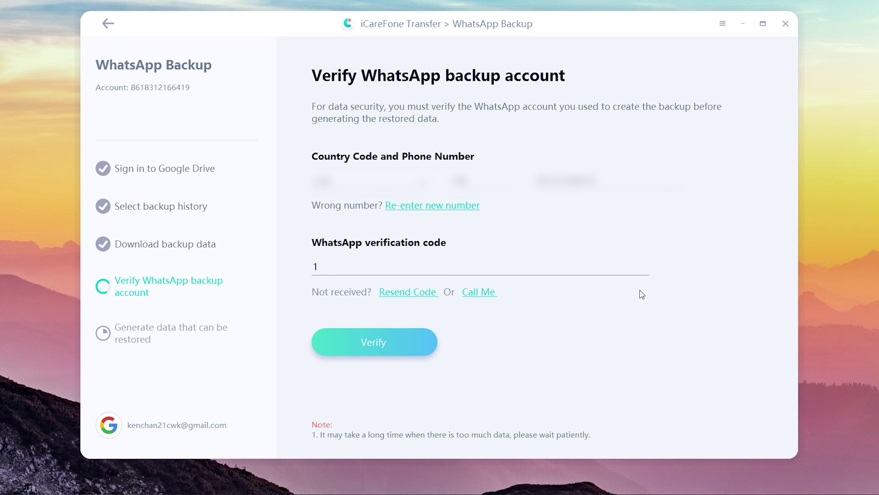
pyautogui.click(408, 342)
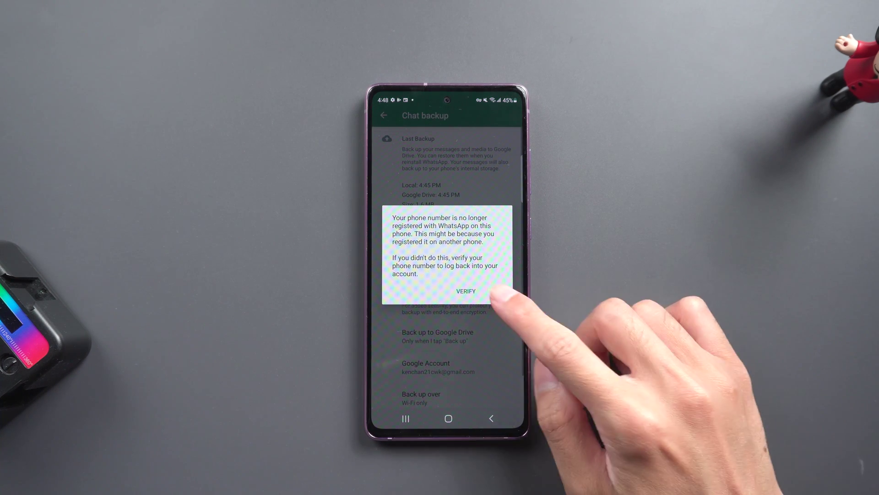
# Dismiss the Android phone's 'number no longer registered' WhatsApp notice.
pyautogui.click(494, 290)
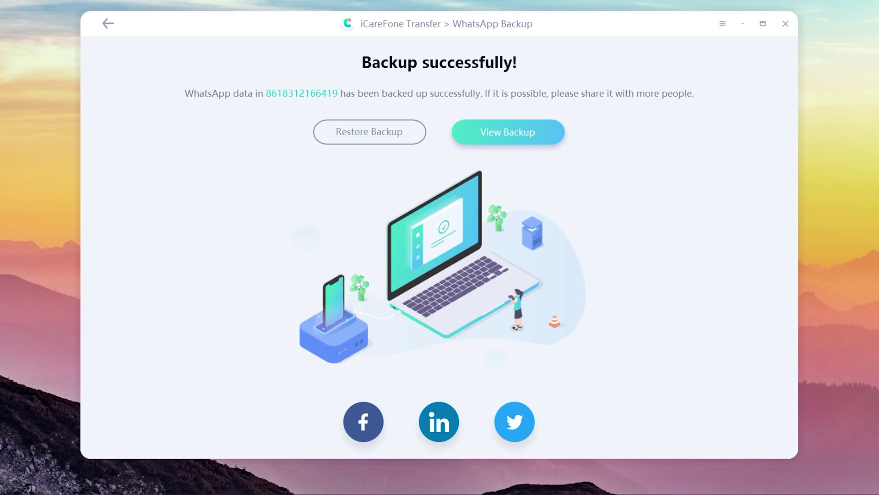
# Review the backed-up messages in View Backup and choose Restore to iOS.
pyautogui.click(546, 134)
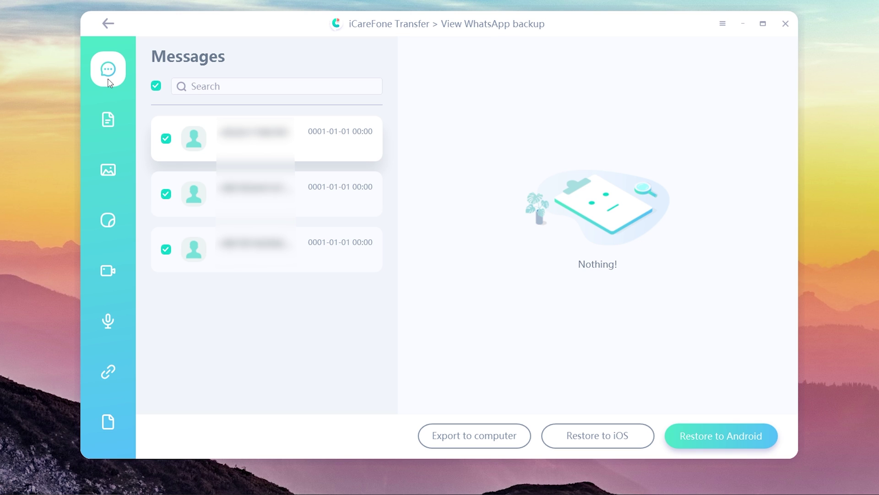
pyautogui.click(605, 445)
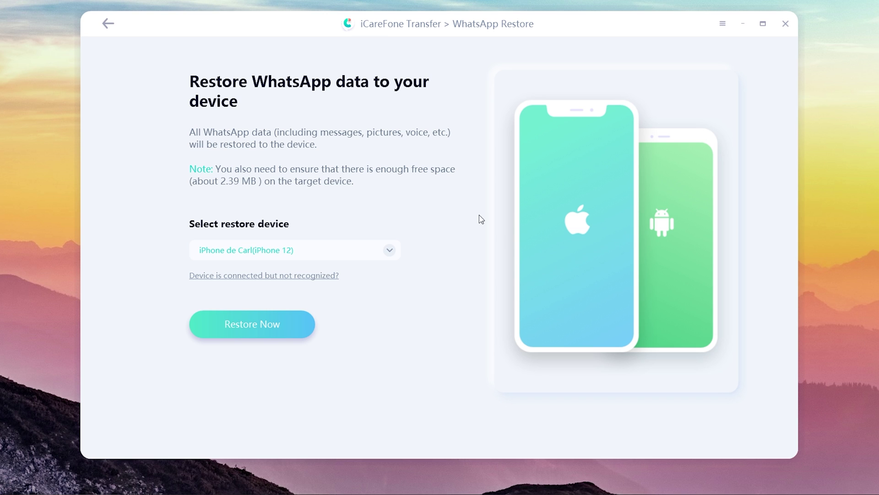
# Restore to the iPhone 12, accepting that its existing WhatsApp data is overwritten.
pyautogui.click(300, 322)
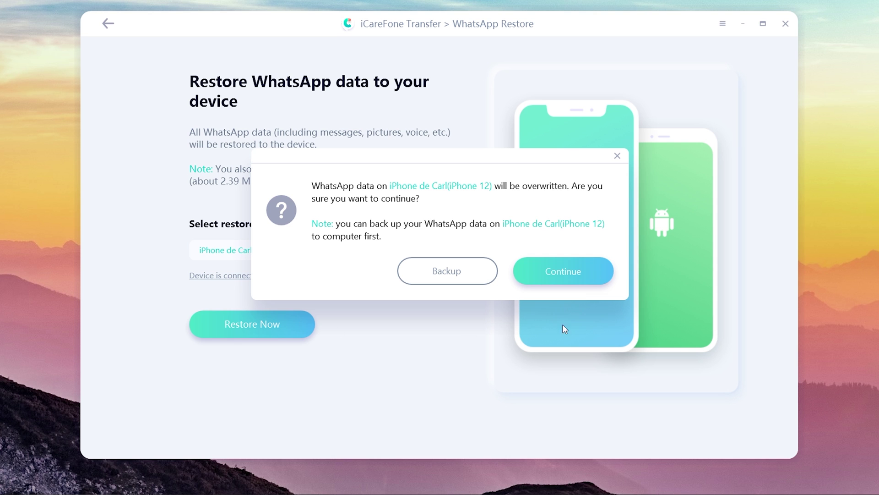
pyautogui.click(597, 282)
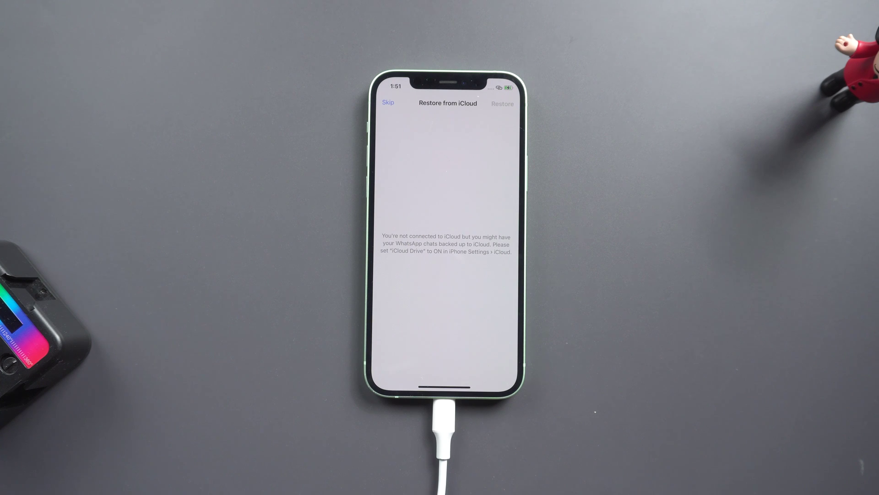
# Skip the iCloud restore, save the profile name Ben, and answer the contacts prompt.
pyautogui.click(388, 102)
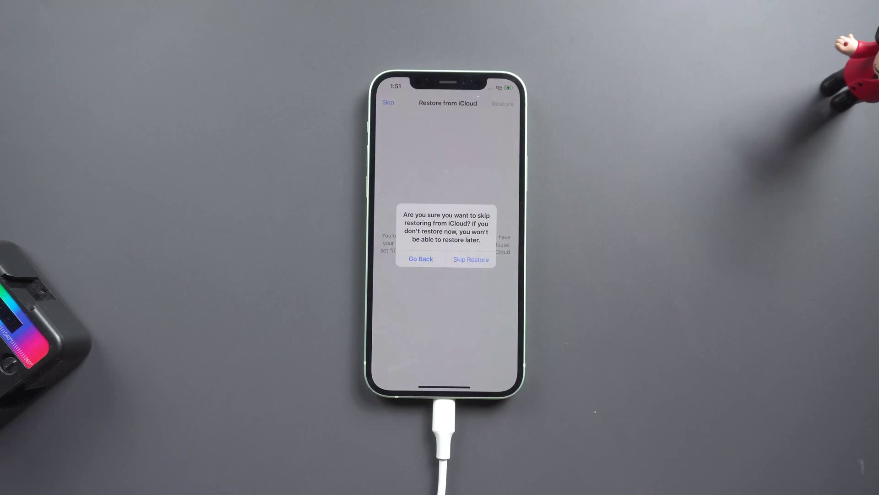
pyautogui.click(470, 259)
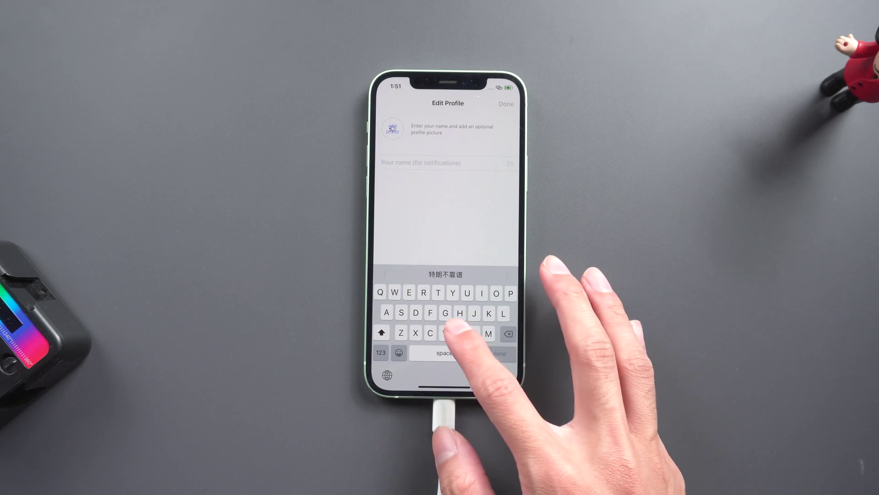
pyautogui.write('Ben')
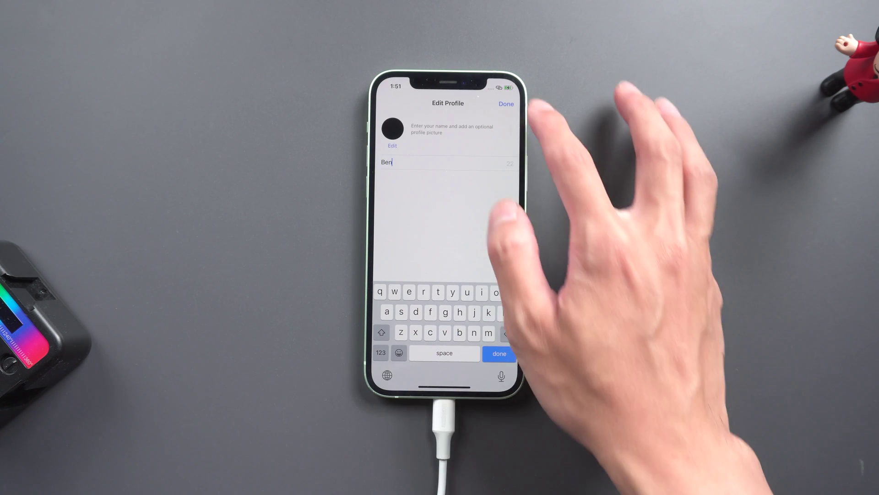
pyautogui.click(508, 103)
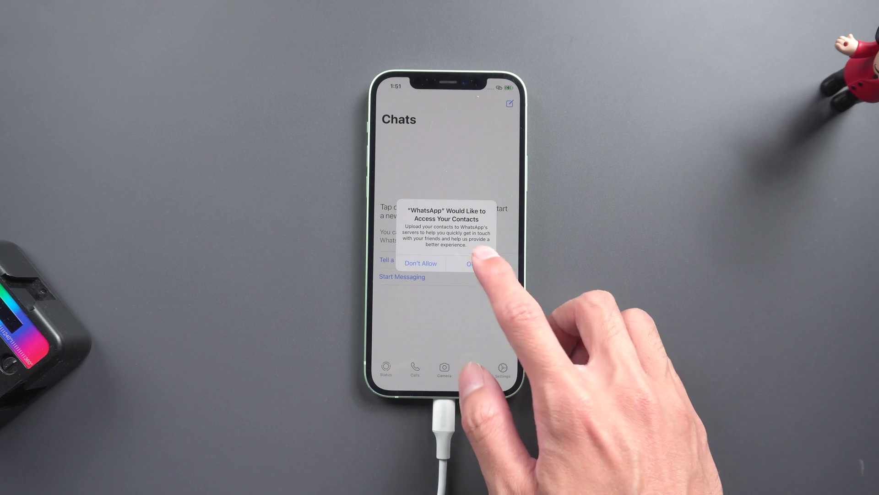
pyautogui.click(472, 263)
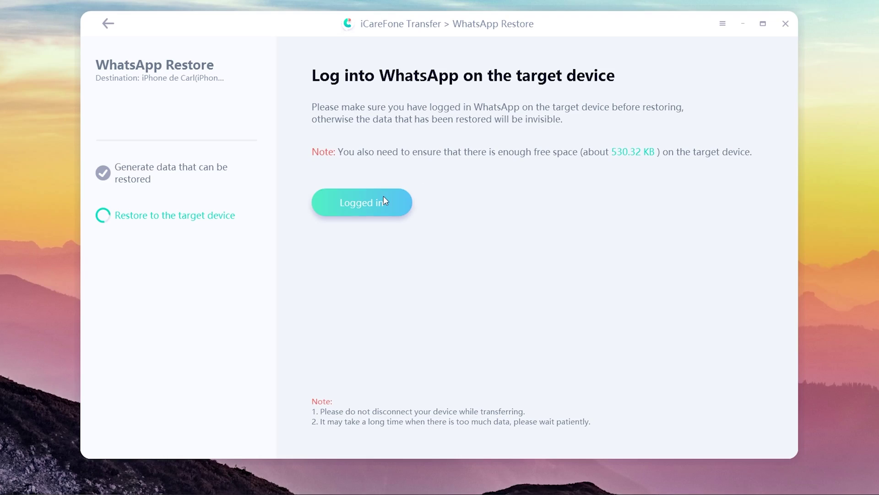
pyautogui.click(383, 196)
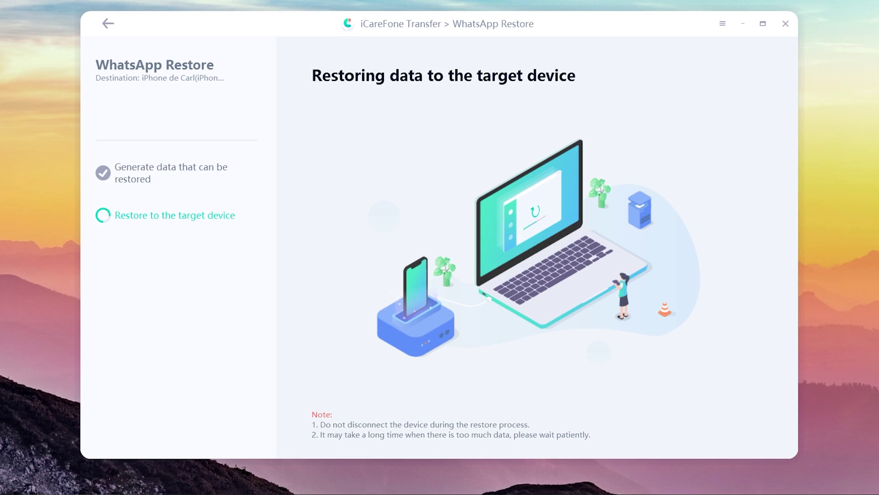